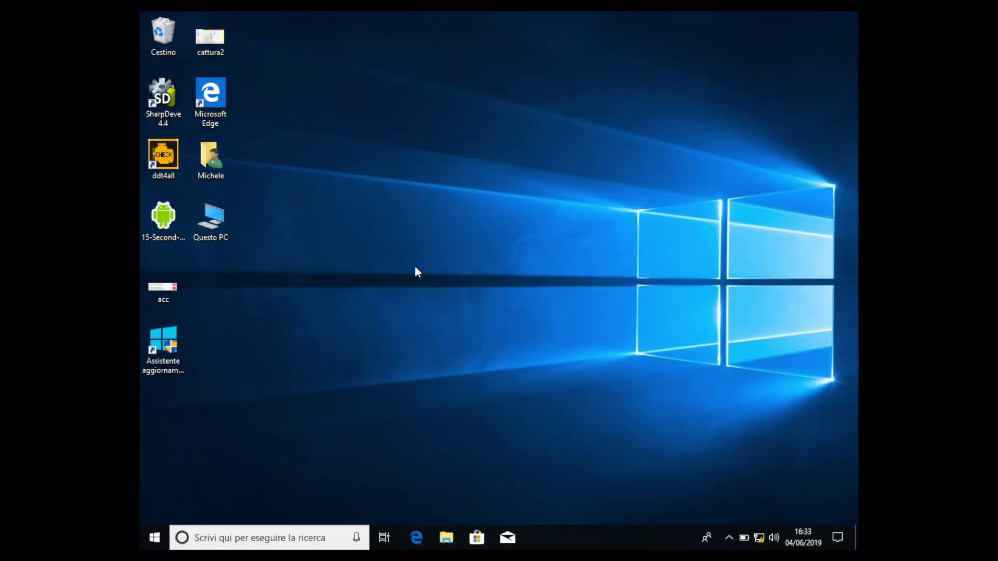
Launch DDT4All and connect through the Wi-Fi ELM adapter at 192.168.0.10:35000
double_click(166, 146)
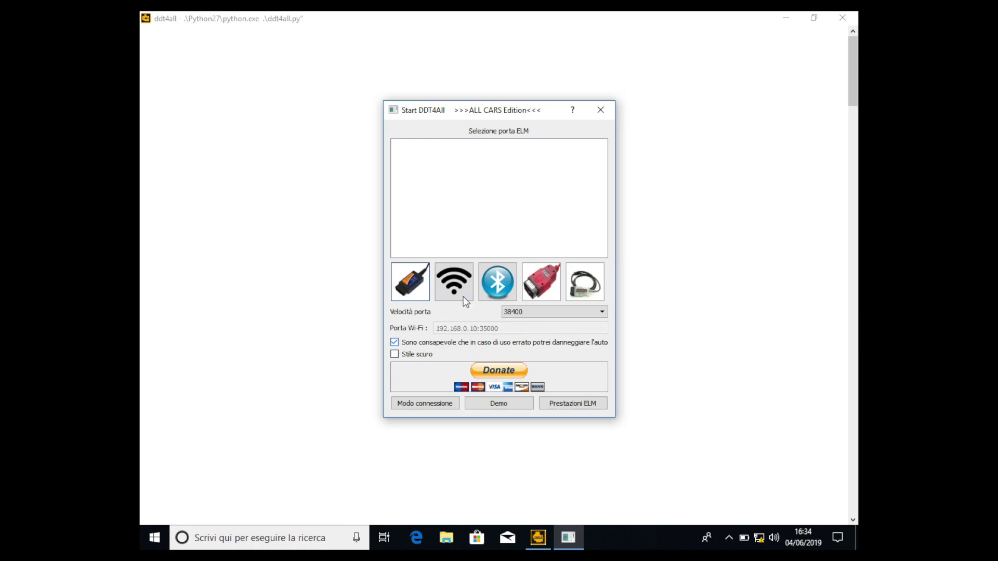
click(448, 292)
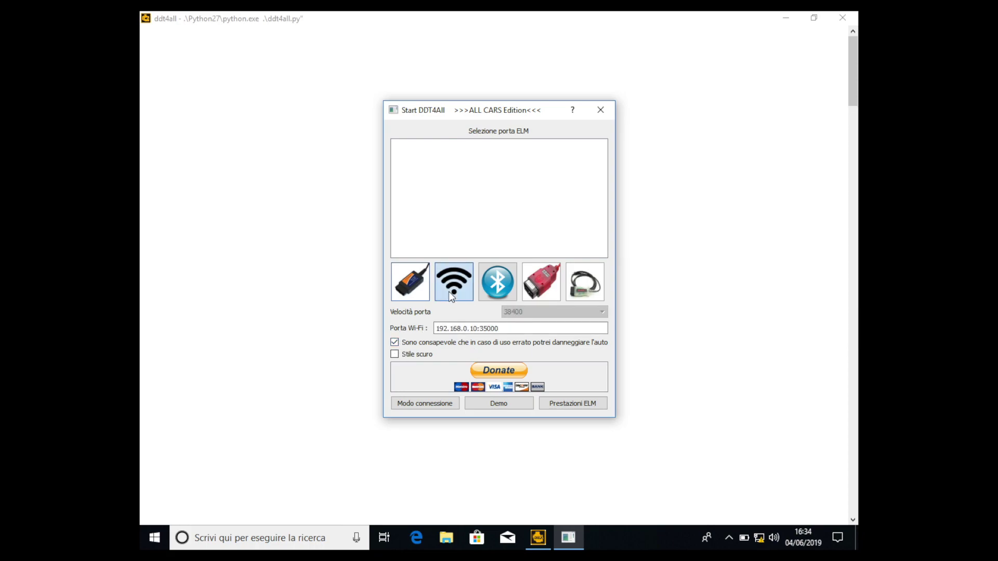
click(424, 399)
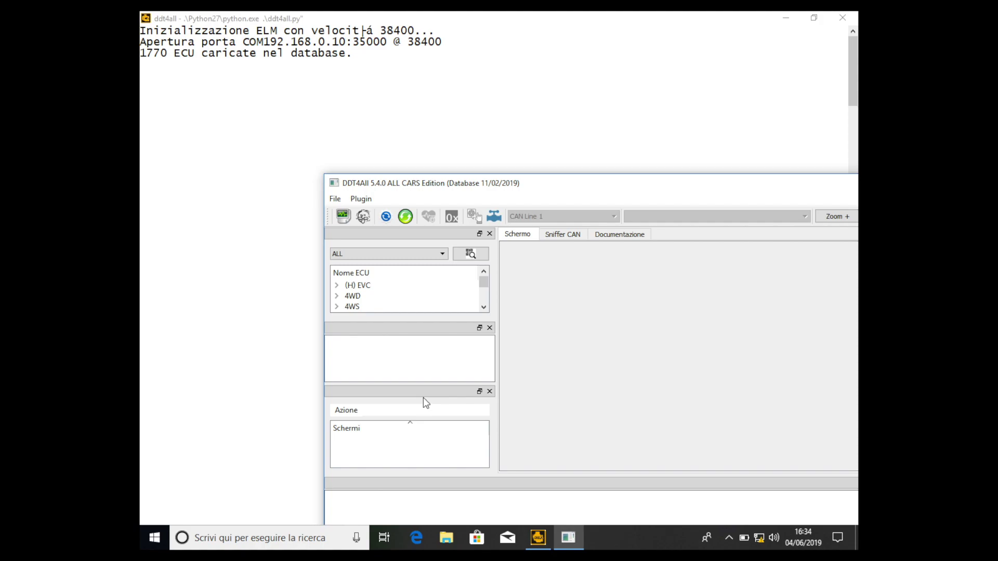
Maximize the main window and scroll the vehicle model list toward XFB - MEGANE IV
double_click(746, 186)
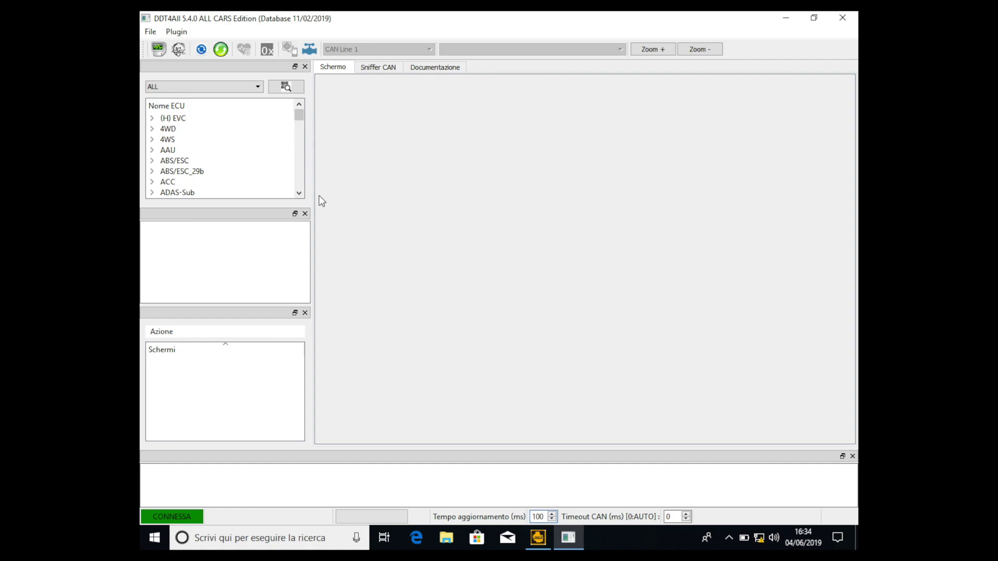
click(299, 193)
click(299, 193)
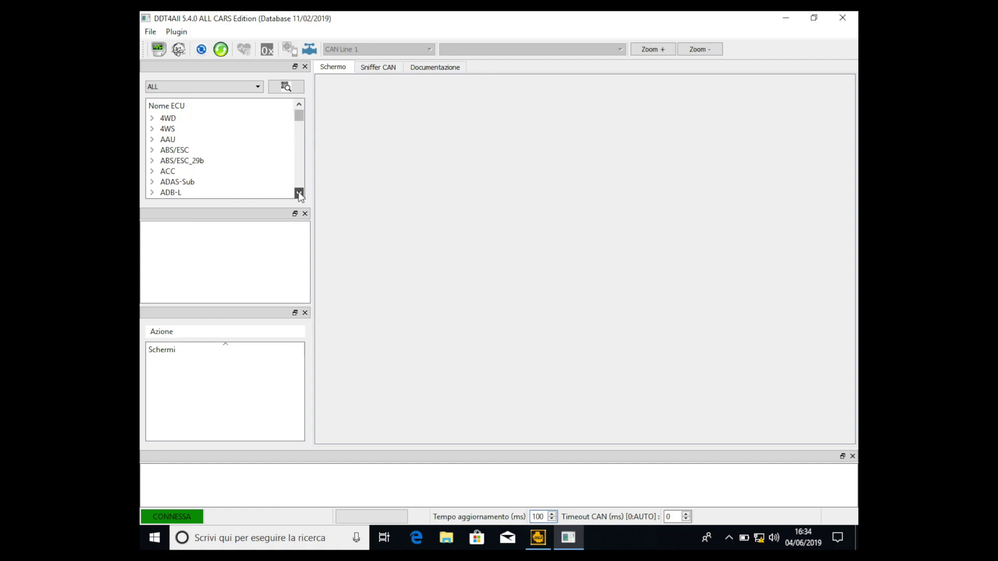
click(298, 193)
click(299, 193)
click(299, 192)
click(299, 193)
click(258, 84)
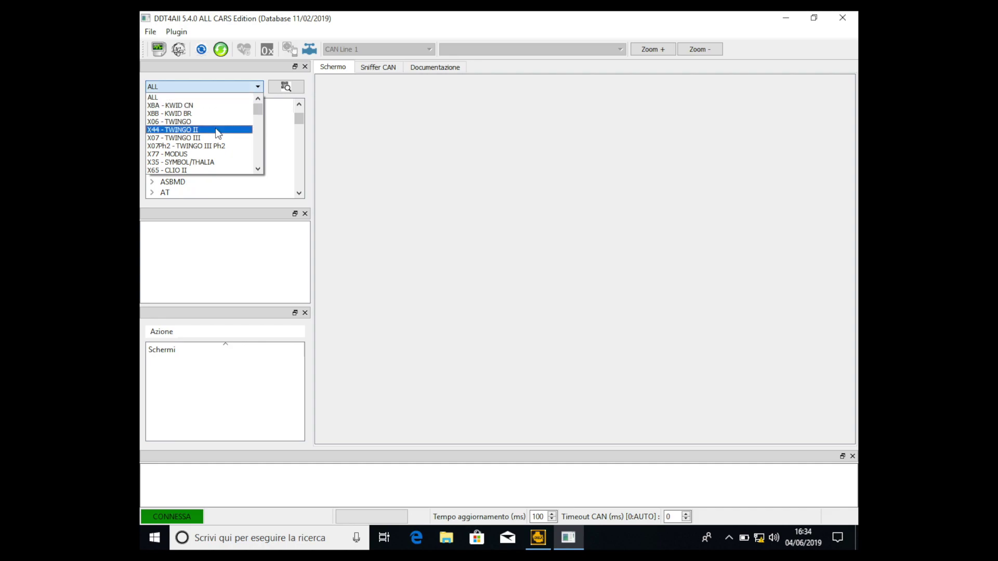
scroll(215, 130, down, 9)
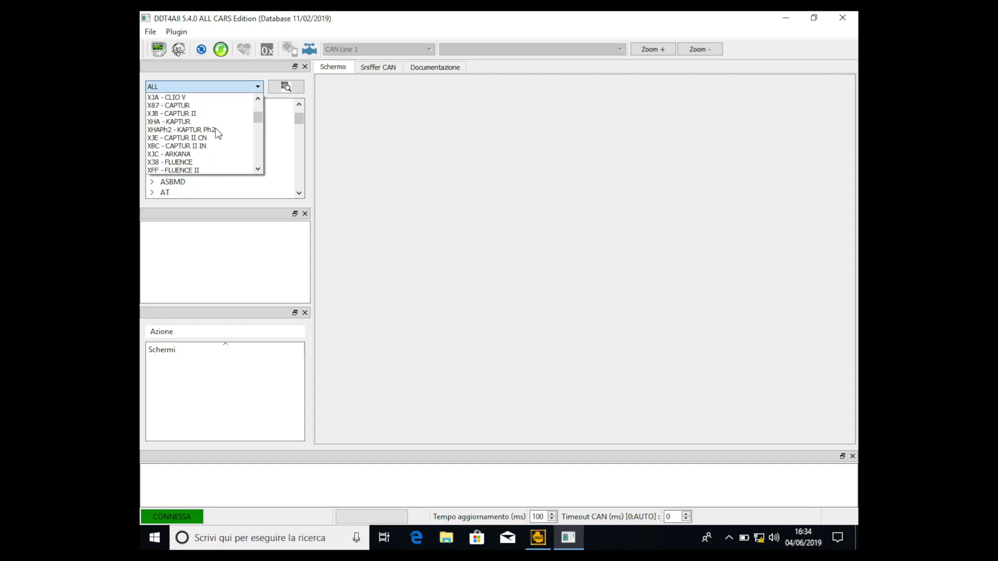
scroll(216, 129, down, 3)
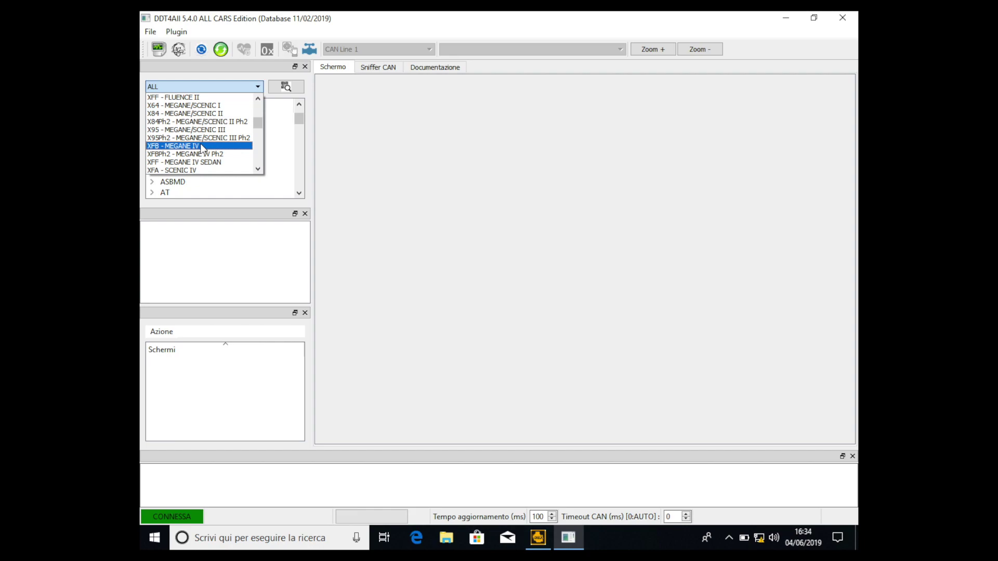
Filter to XFB - MEGANE IV and load the Cluster_15-40_v3.30.02 ECU definition from Cluster/TDB
click(201, 147)
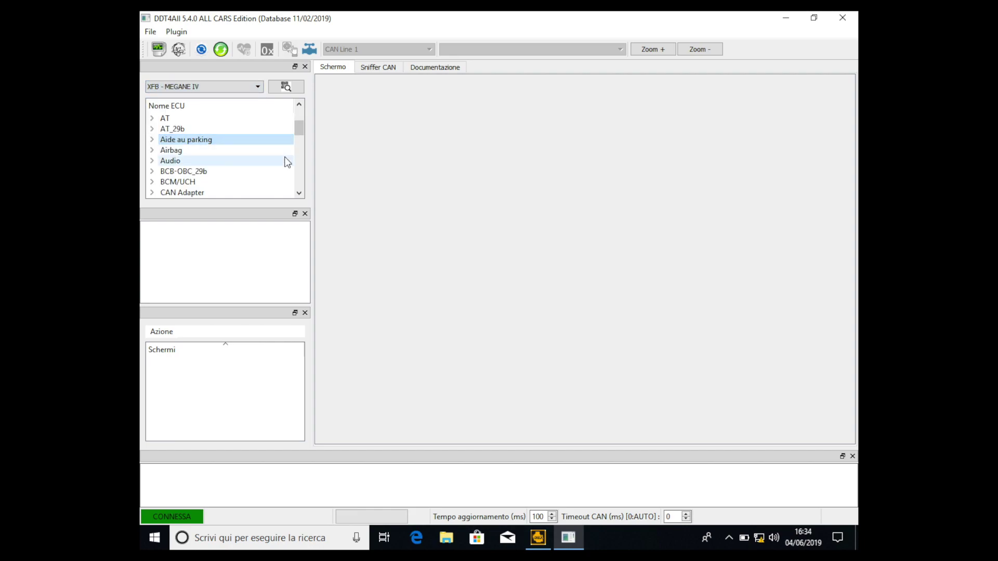
drag(300, 131, 300, 143)
double_click(191, 161)
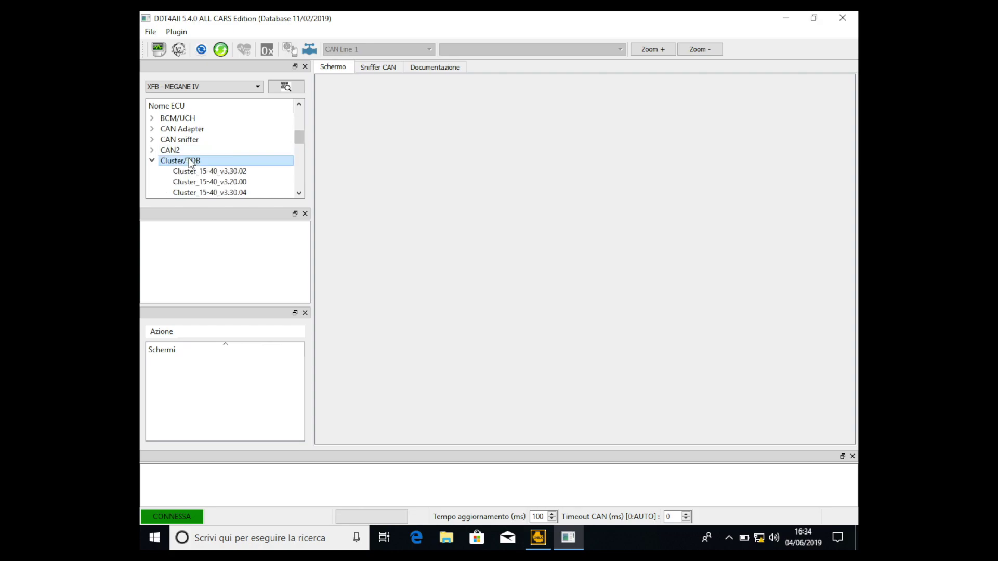
double_click(218, 167)
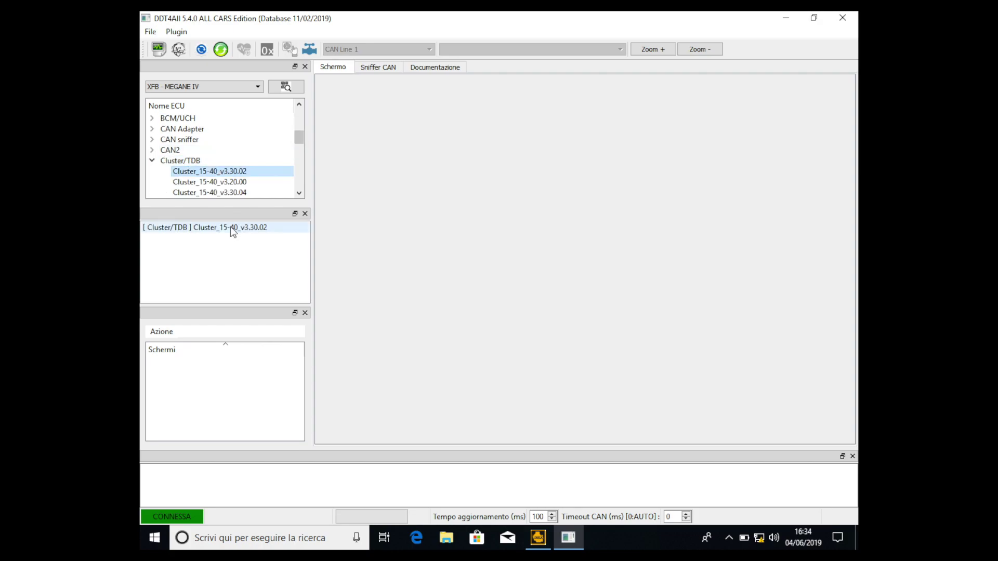
Connect to the loaded cluster ECU and expand its Ecrans Configuration screens
click(230, 227)
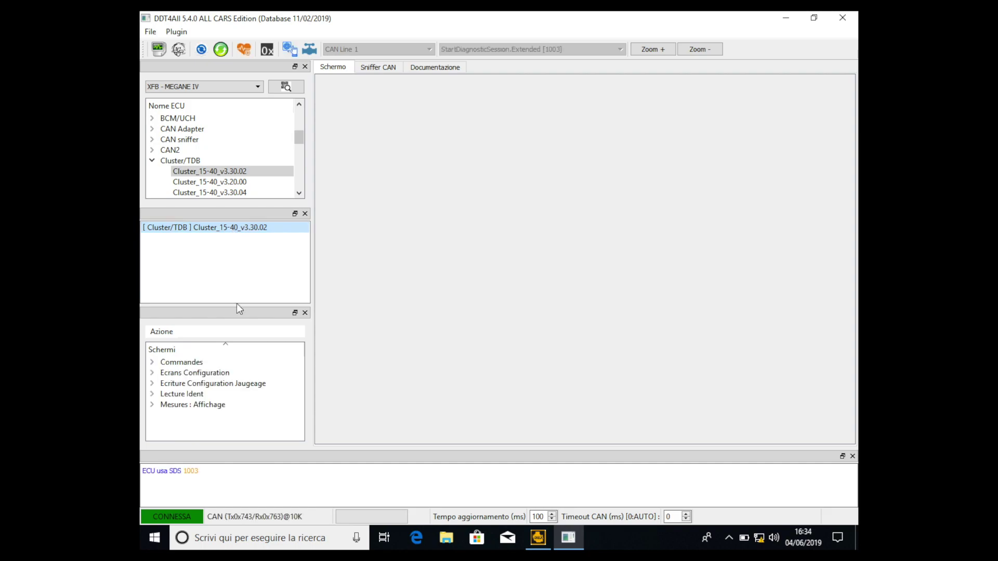
double_click(218, 373)
scroll(253, 396, down, 1)
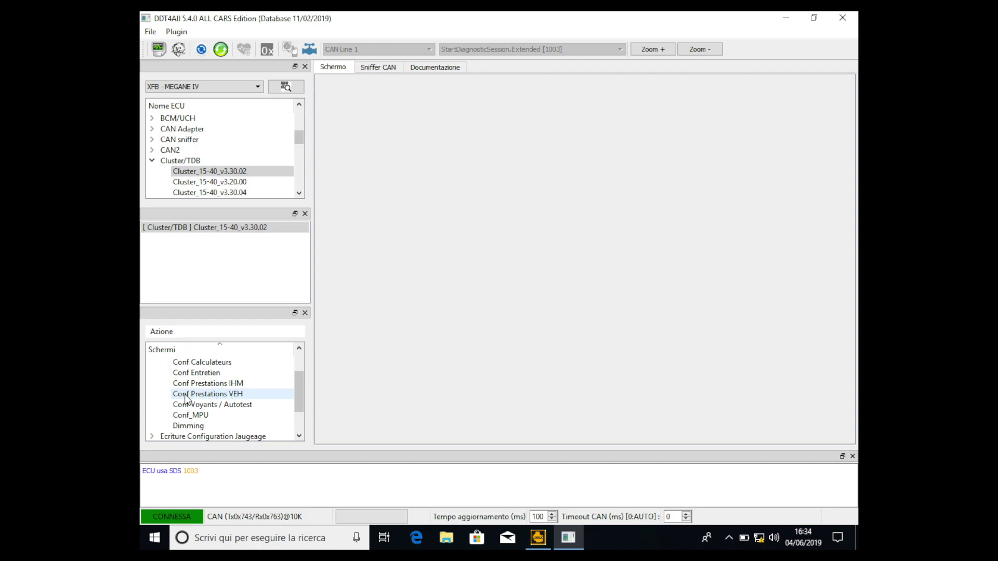
Show Conf Prestations VEH, reading the cluster's language, distance unit and fuel settings
click(239, 395)
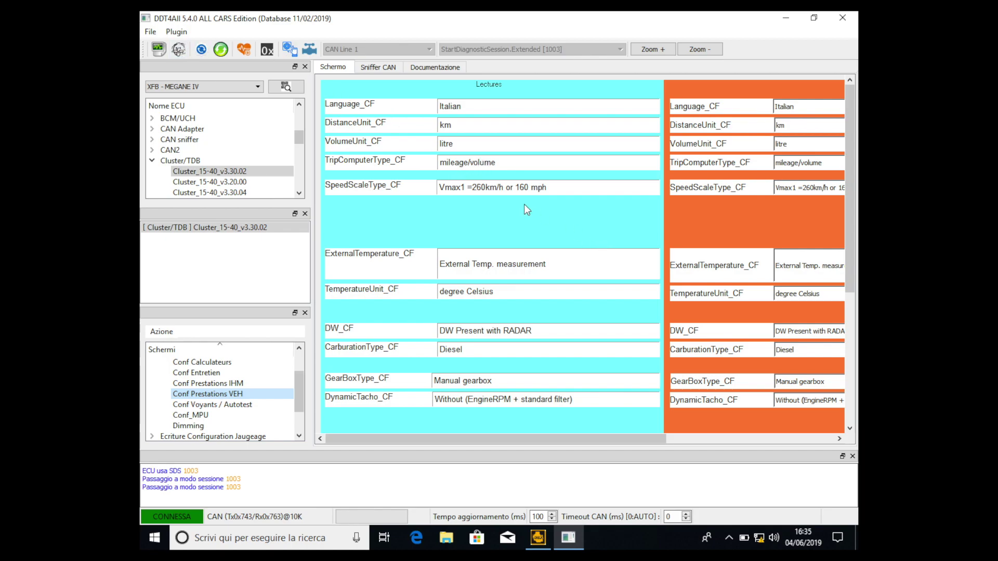
Enable expert mode and pick volume/mileage (par défaut) for TripComputerType_CF in Ecriture
click(183, 53)
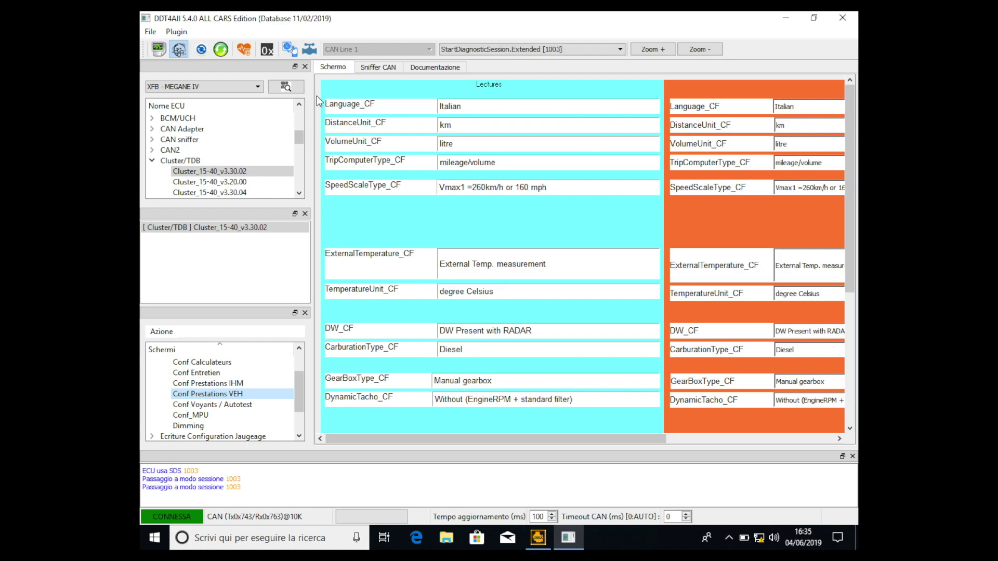
scroll(545, 221, right, 2)
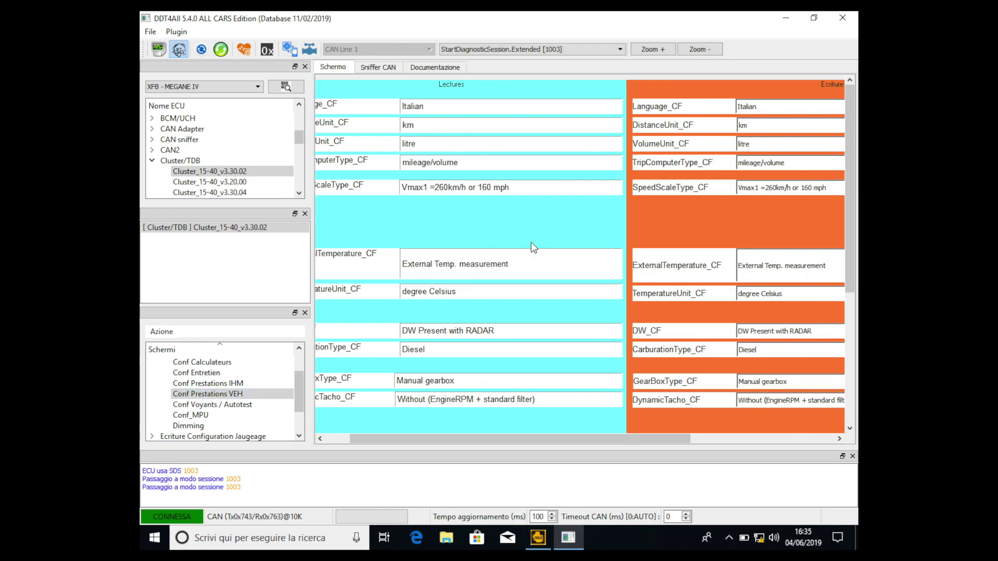
click(788, 163)
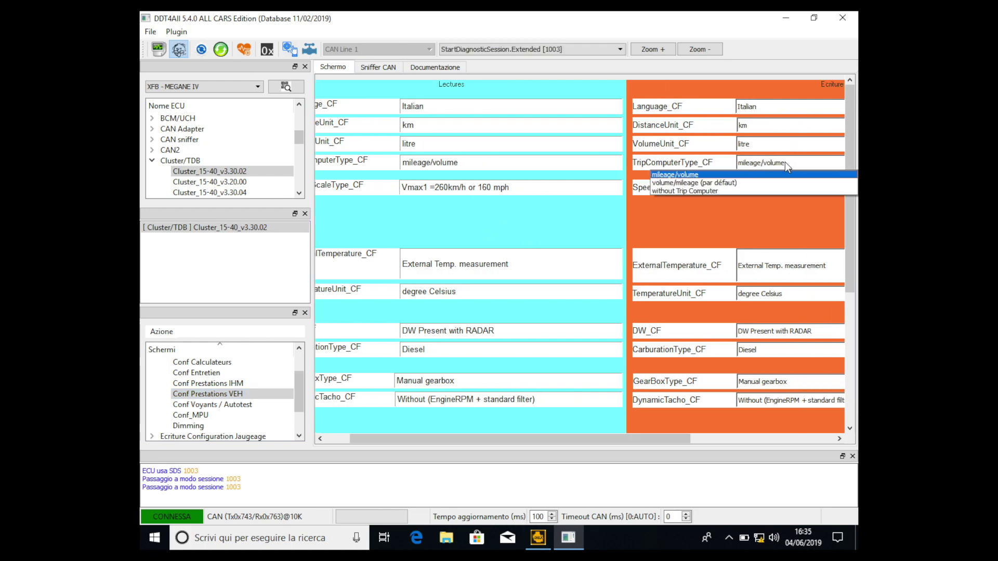
click(728, 182)
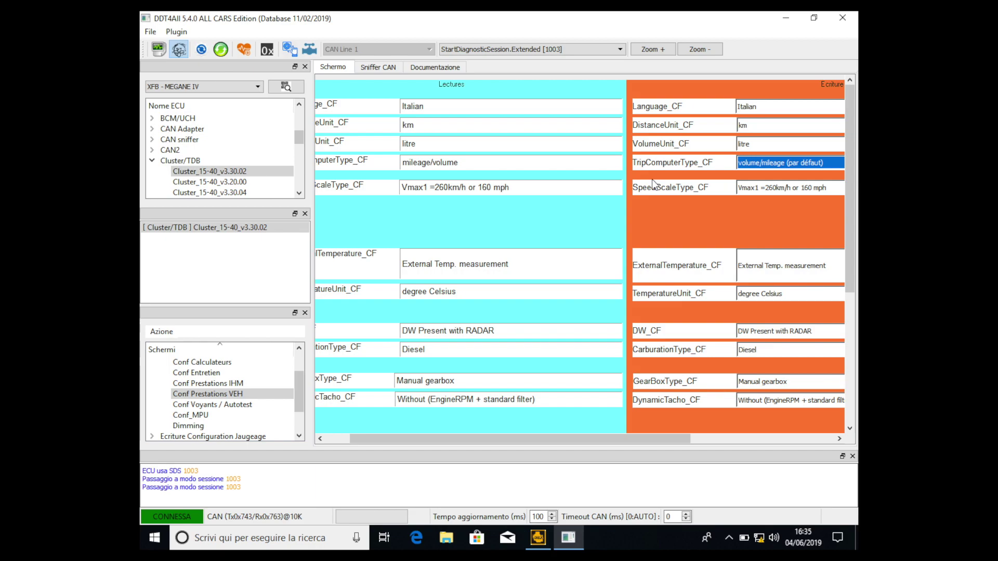
Change the TripComputerType_CF write value to mileage/volume and scroll to the write buttons
click(787, 164)
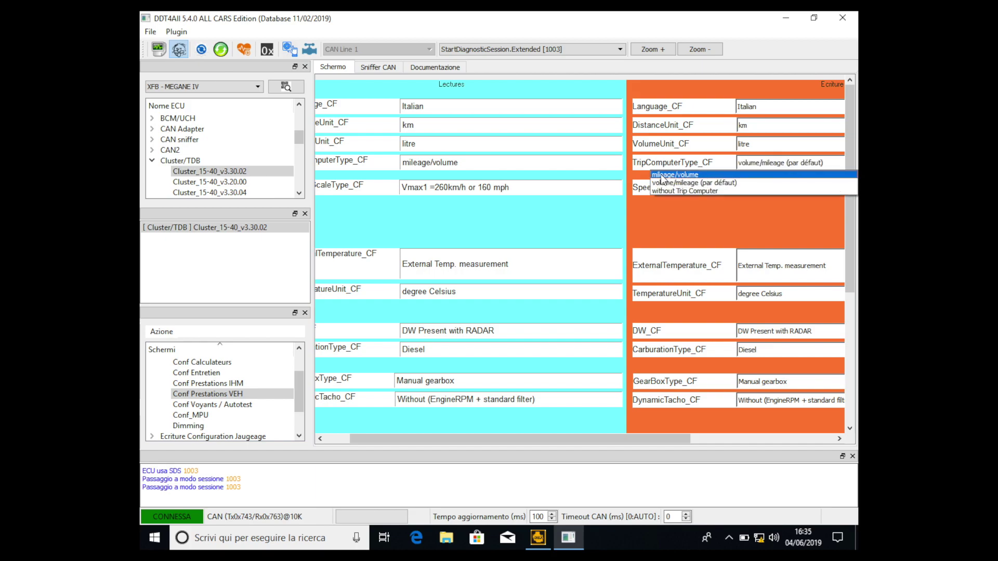
click(679, 176)
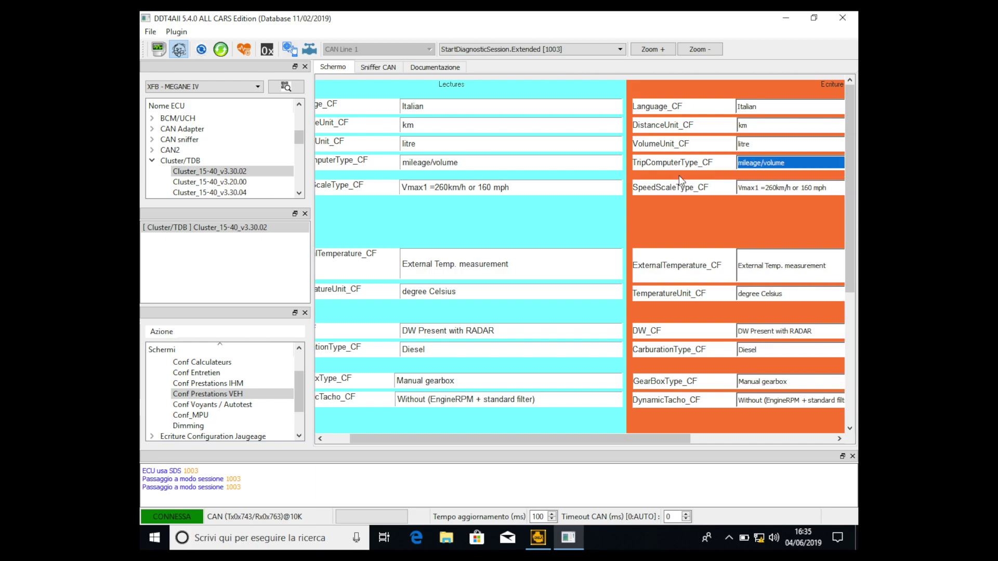
click(686, 207)
scroll(686, 207, right, 2)
scroll(685, 207, right, 3)
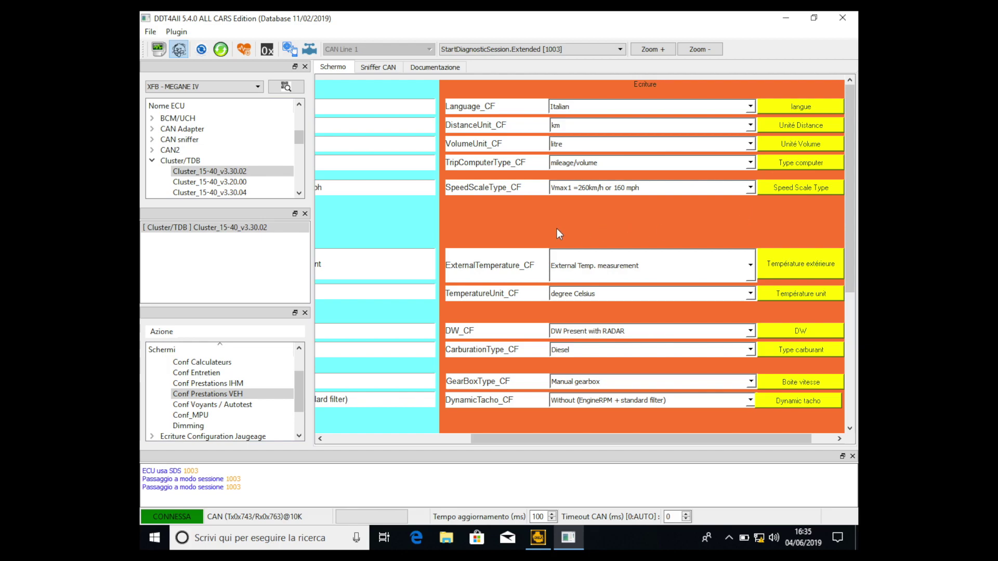
scroll(435, 219, down, 5)
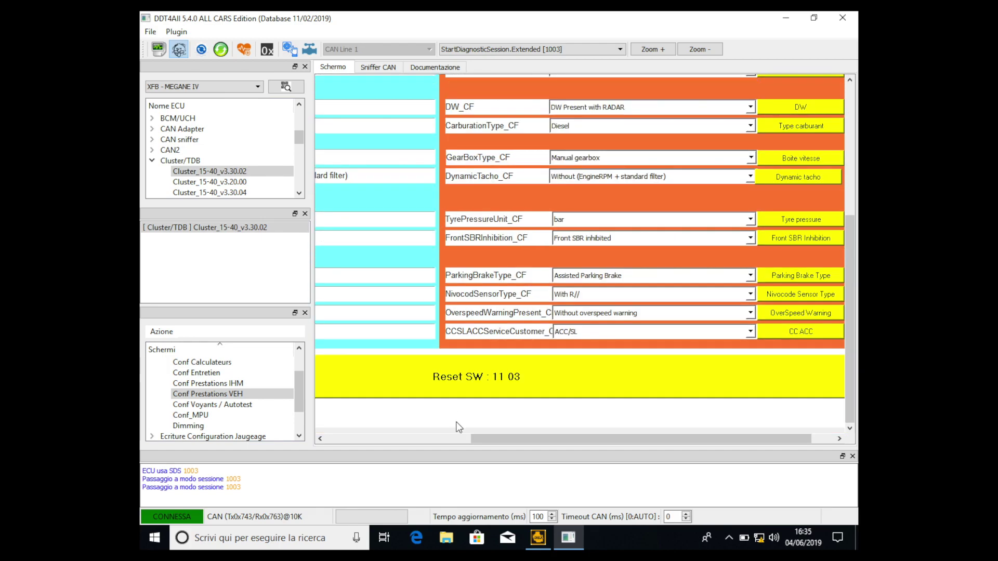